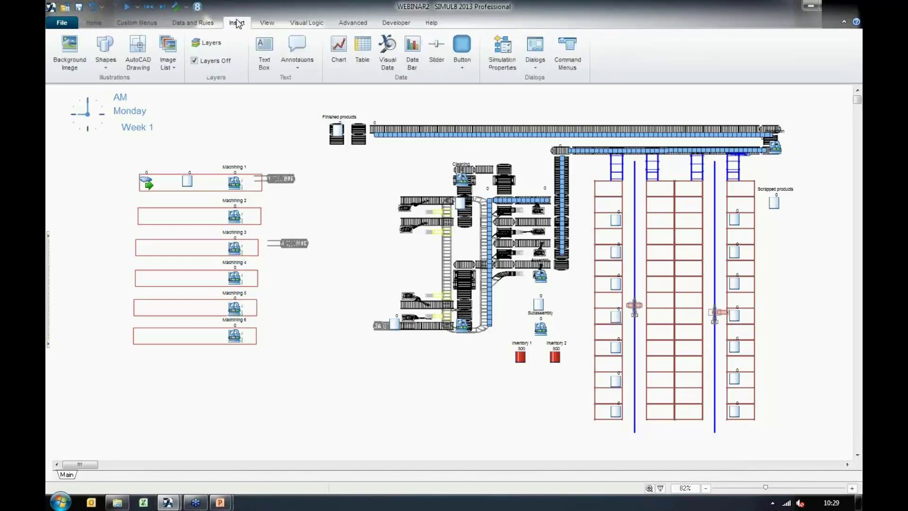
- Switch to the Data and Rules ribbon tab of the WEBINAR2 model
left_click(210, 24)
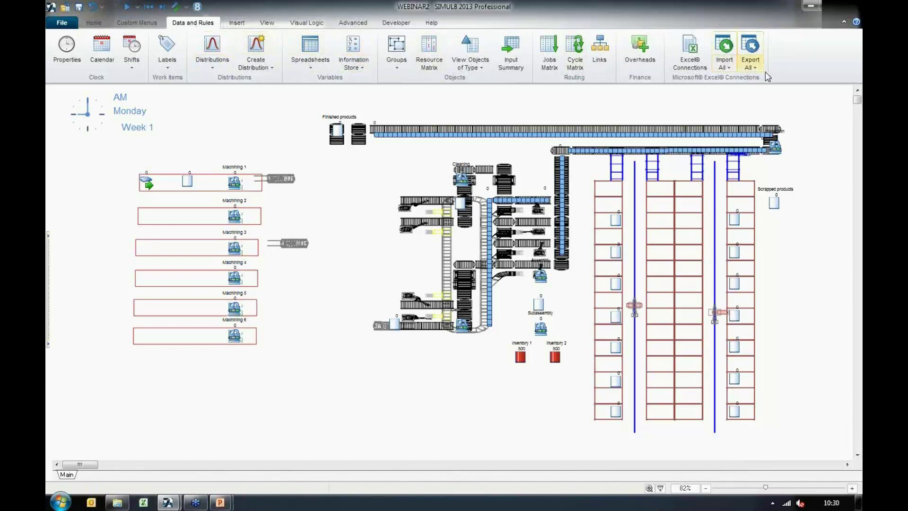
- Create a new Excel connection, Excel Connection1, from the Excel Connections list
left_click(703, 57)
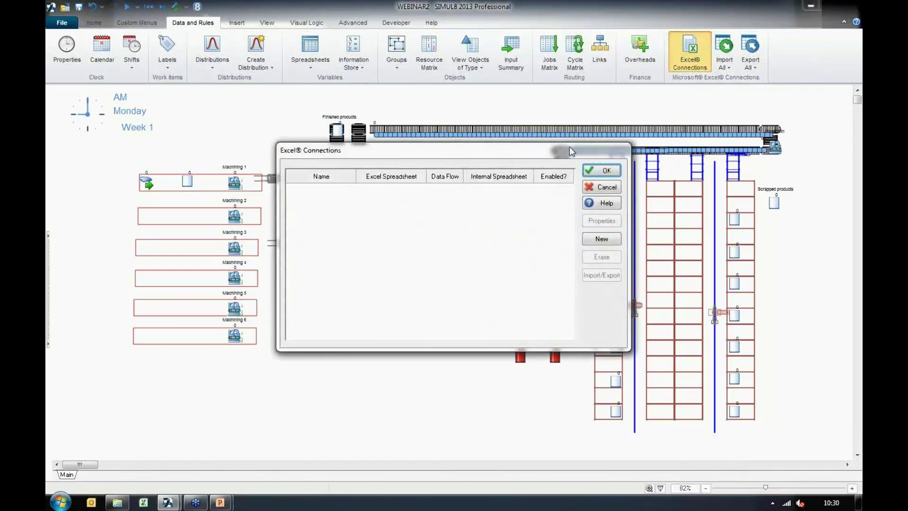
left_click_drag(569, 146, 568, 134)
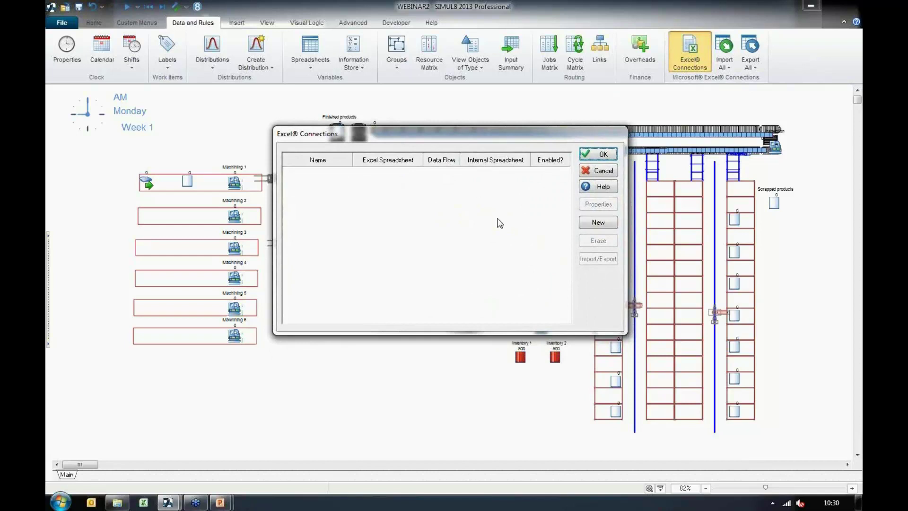
left_click(596, 226)
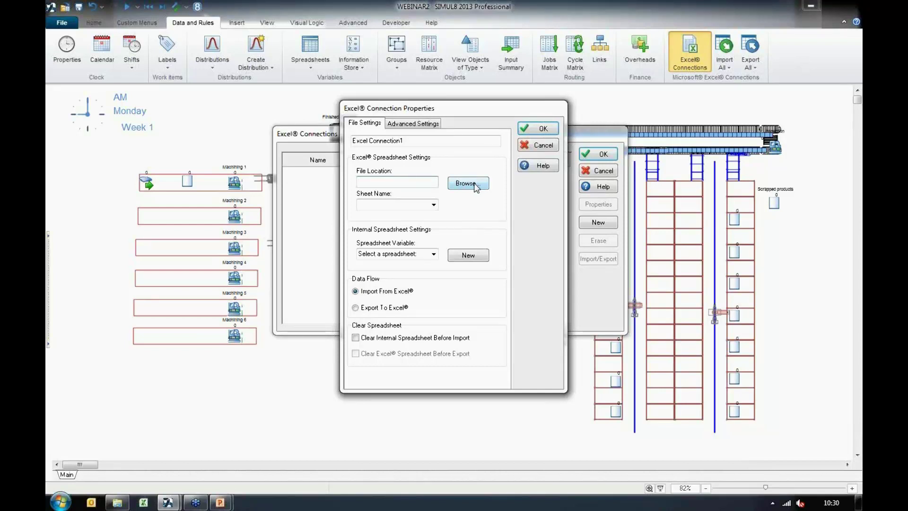
- Point the connection at ArrivalSchedule.xlsx and keep Sheet1 as the sheet to read
left_click(474, 184)
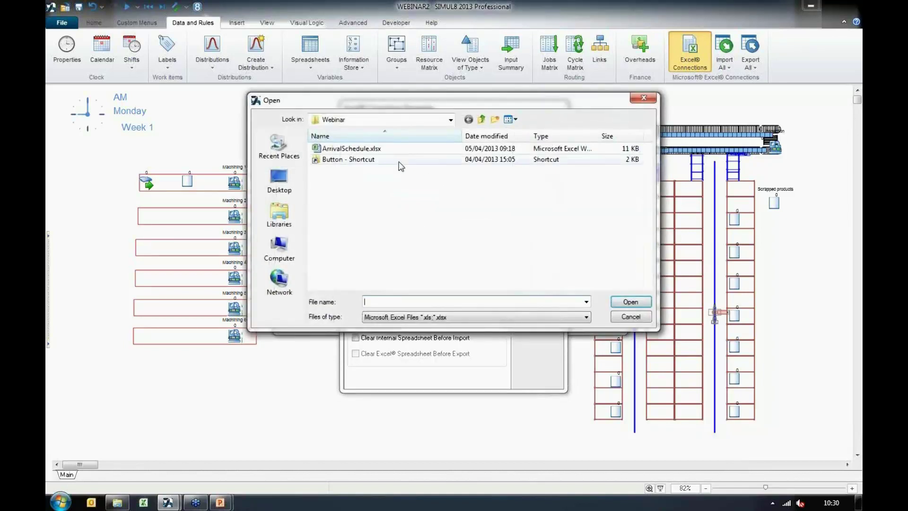
double_click(373, 150)
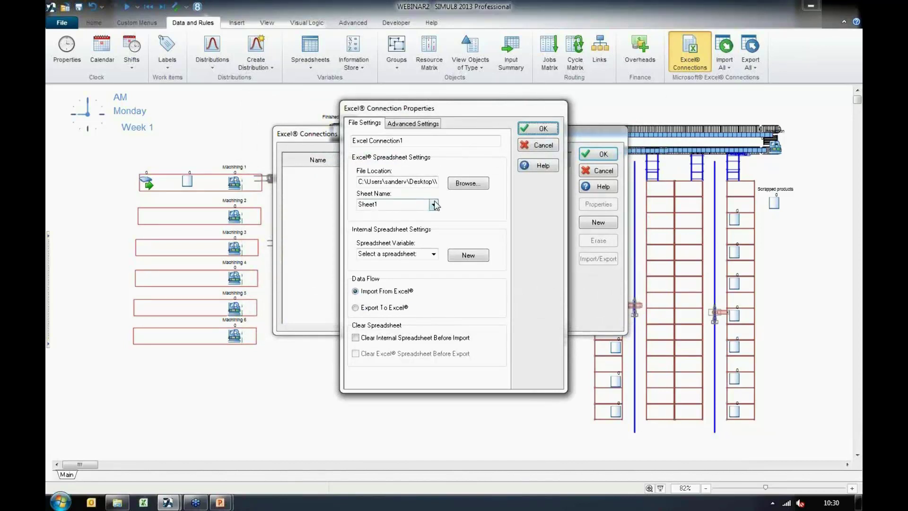
left_click(434, 203)
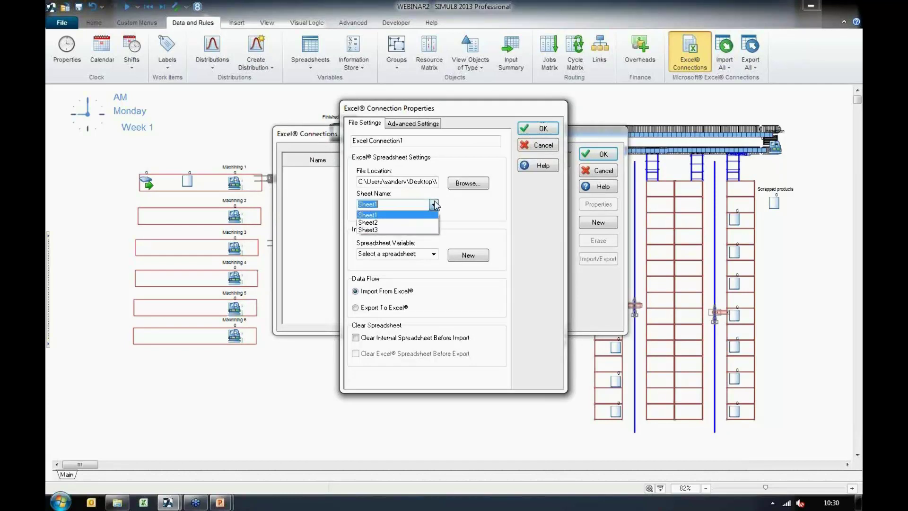
left_click(434, 208)
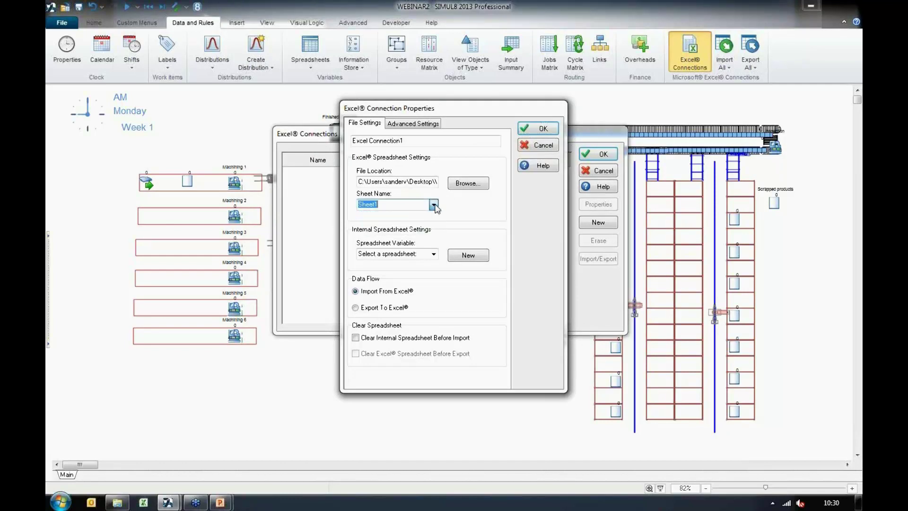
left_click(434, 205)
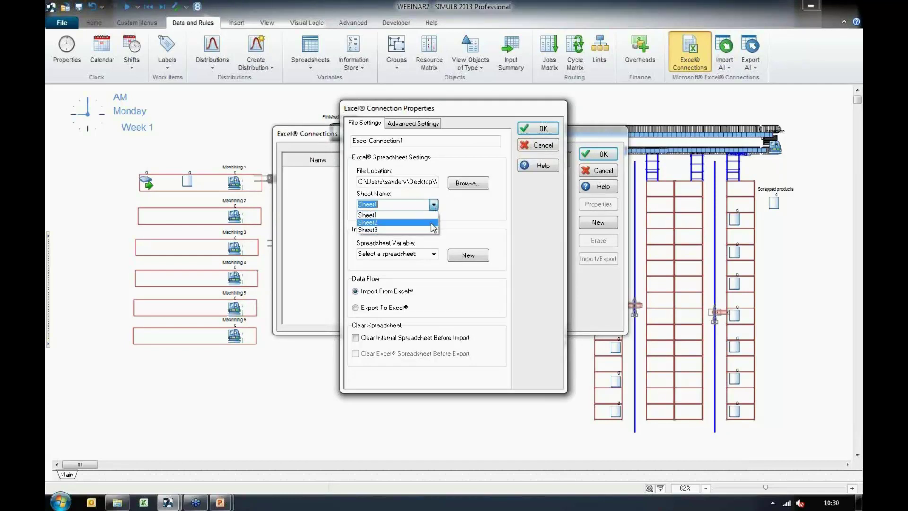
left_click(438, 206)
left_click(433, 207)
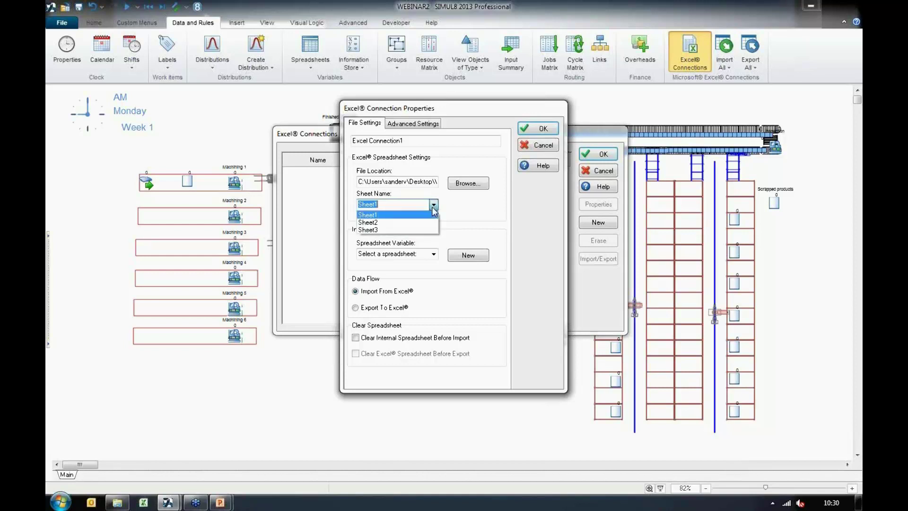
left_click(433, 206)
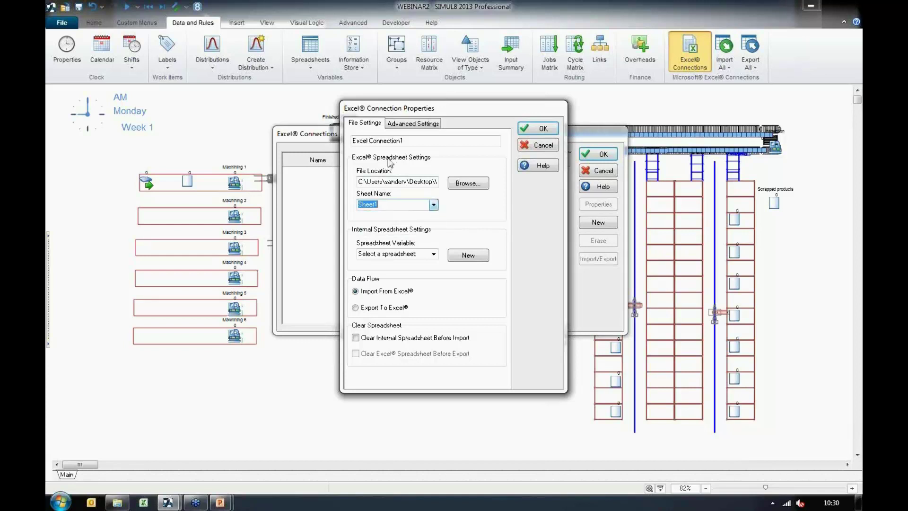
- Check the existing internal spreadsheets in the Spreadsheet Variable list without picking one
left_click(391, 204)
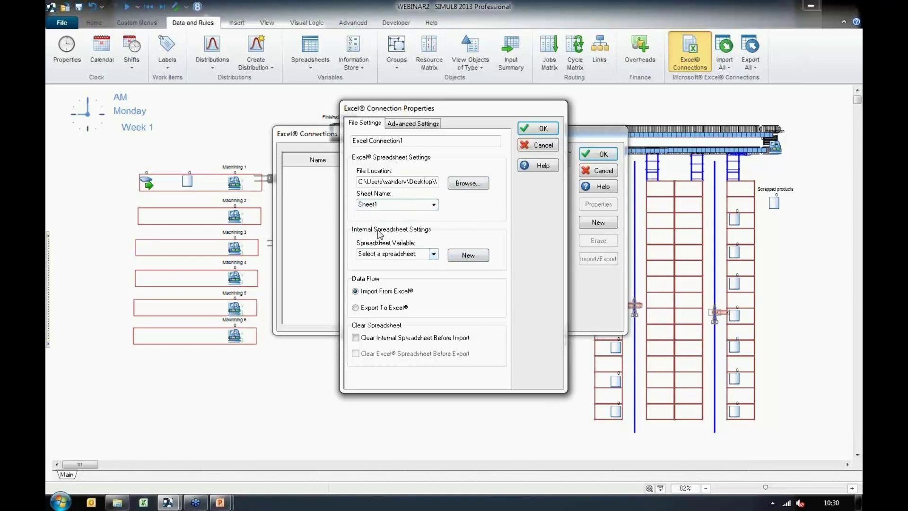
left_click(432, 255)
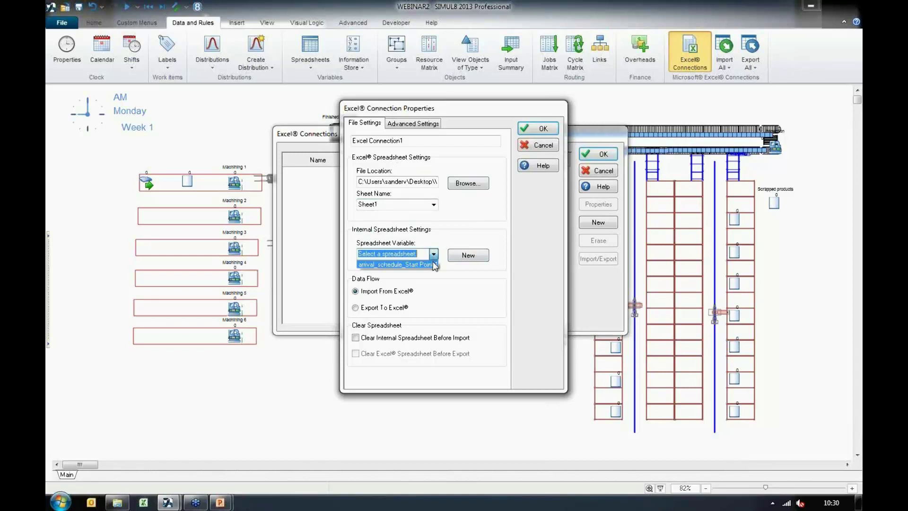
left_click(471, 265)
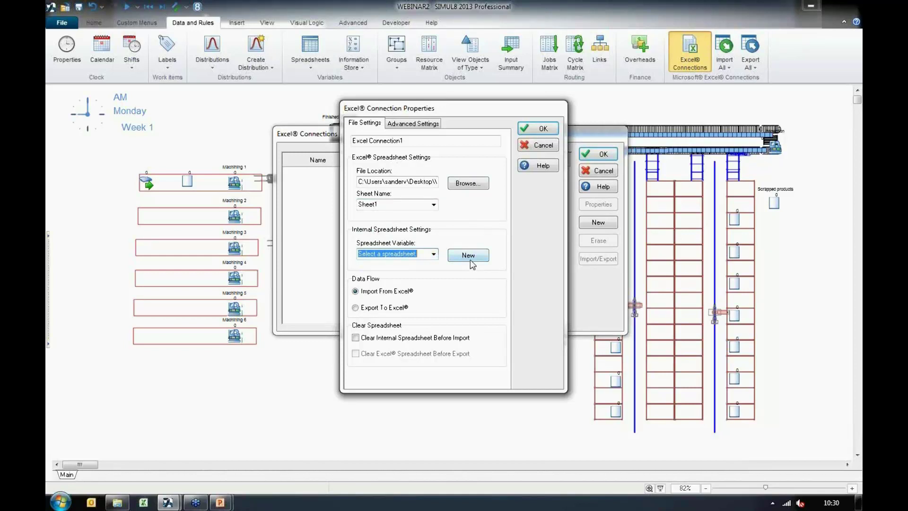
- Create internal spreadsheet ssArrivals as the target, clear it before import, and save the connection
left_click(470, 263)
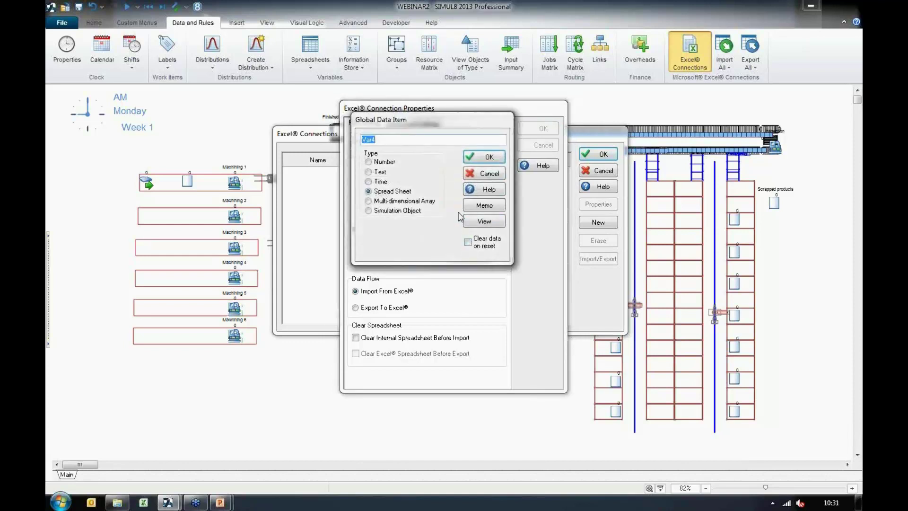
key("BackSpace")
type("ssArrivals")
left_click(483, 157)
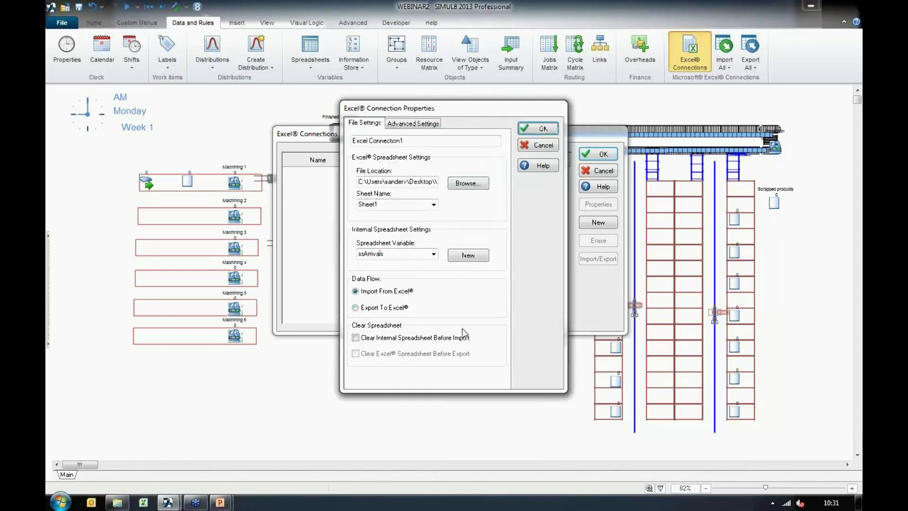
left_click(437, 339)
left_click(543, 130)
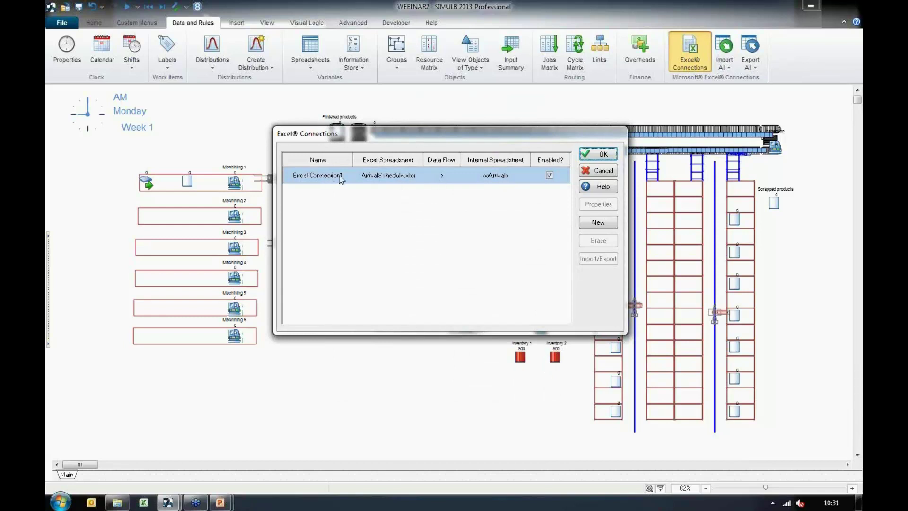
- Select Excel Connection1 in the connections list
left_click(410, 173)
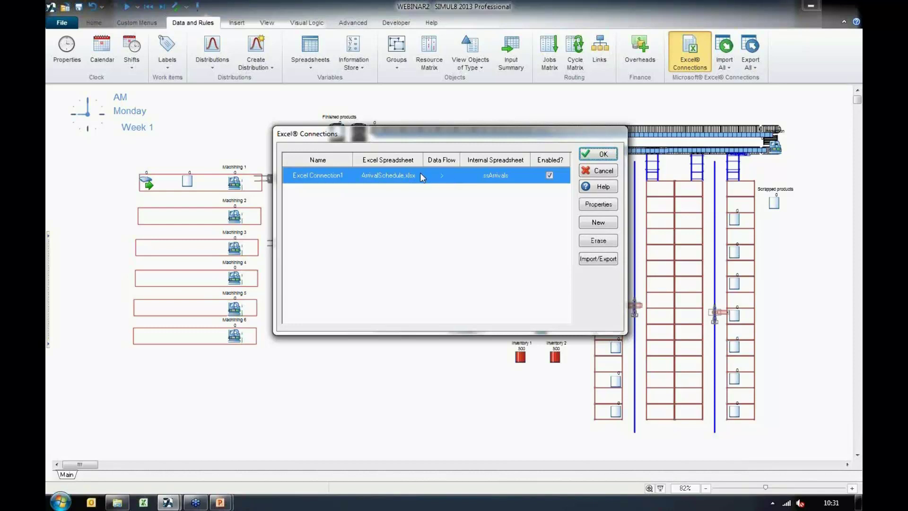
- Import the workbook data into ssArrivals, check the three-column sheet, then close it
left_click(598, 259)
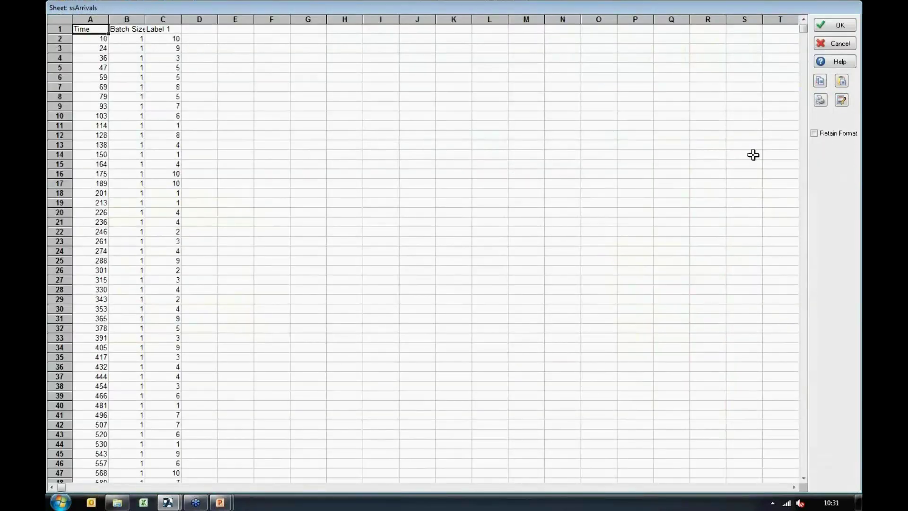
mouse_move(804, 29)
left_mouse_down()
mouse_move(804, 85)
mouse_move(804, 31)
left_mouse_up()
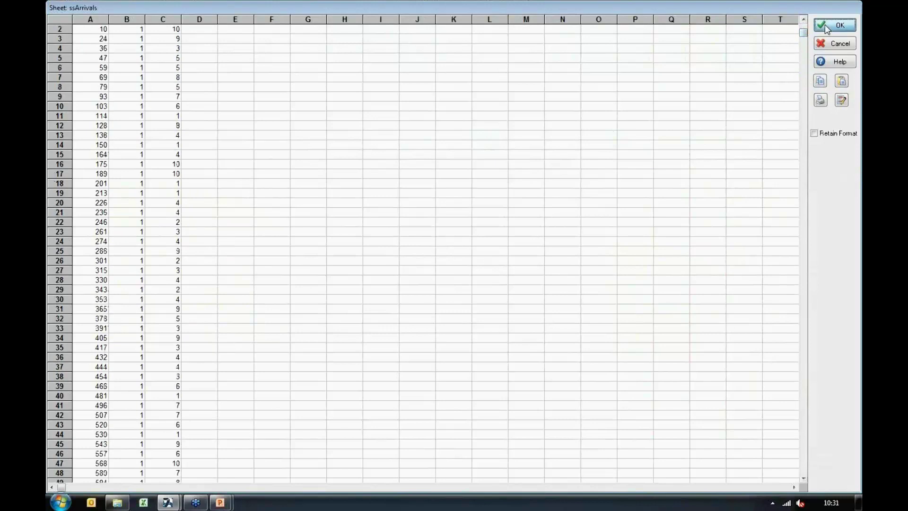
left_click(825, 26)
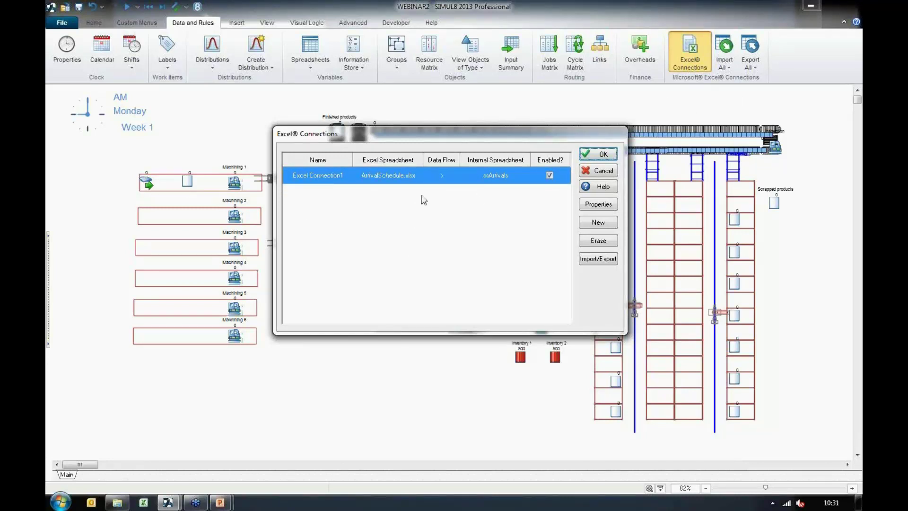
- Change the connection's Advanced Settings Range End Row from 100 to 10
left_click(585, 203)
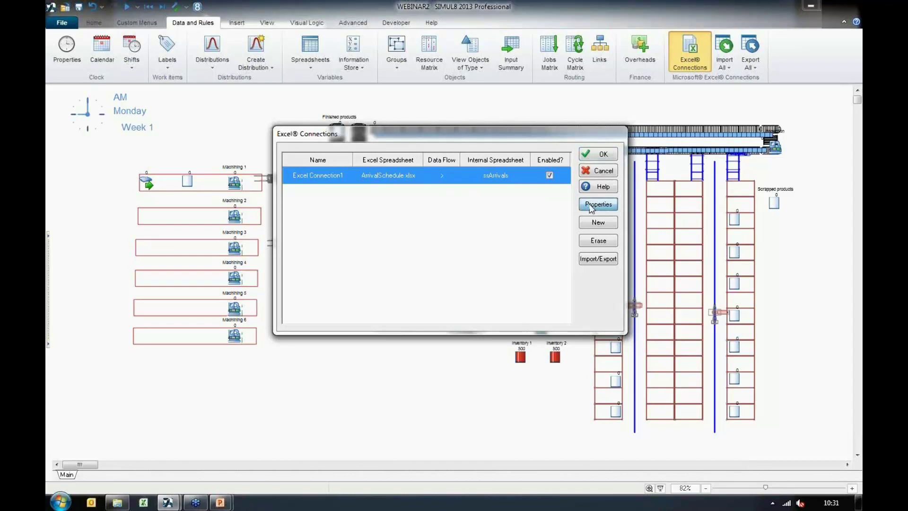
left_click_drag(511, 108, 539, 132)
left_click(456, 148)
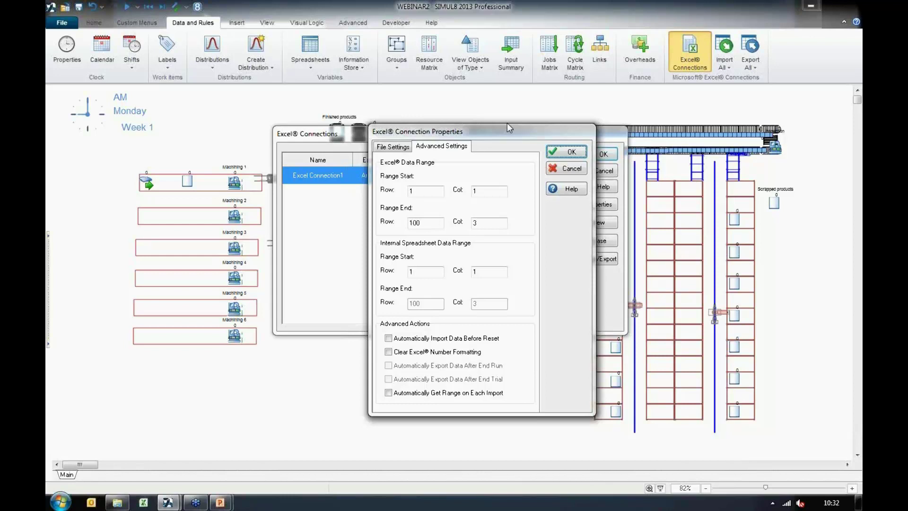
left_click_drag(442, 222, 407, 222)
type("1")
- Save the 10-row range, re-import into ssArrivals, and close the shortened sheet
left_click(565, 153)
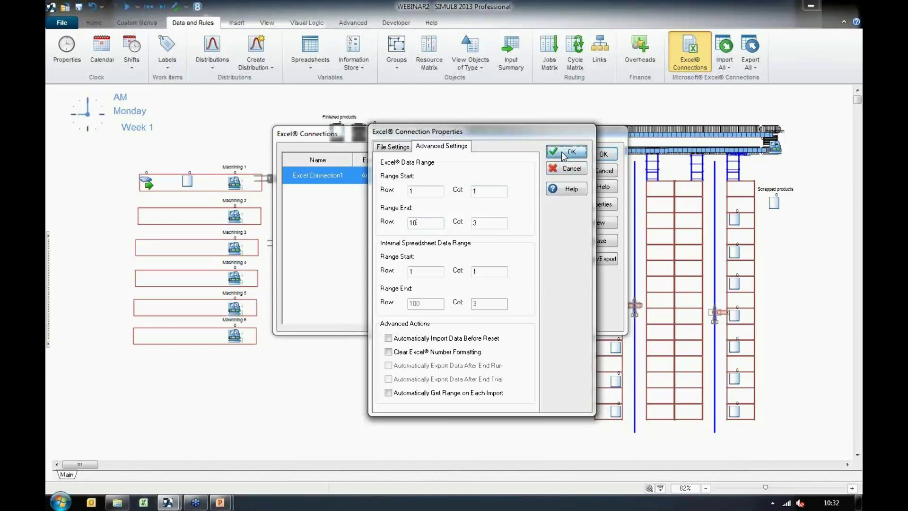
left_click(598, 259)
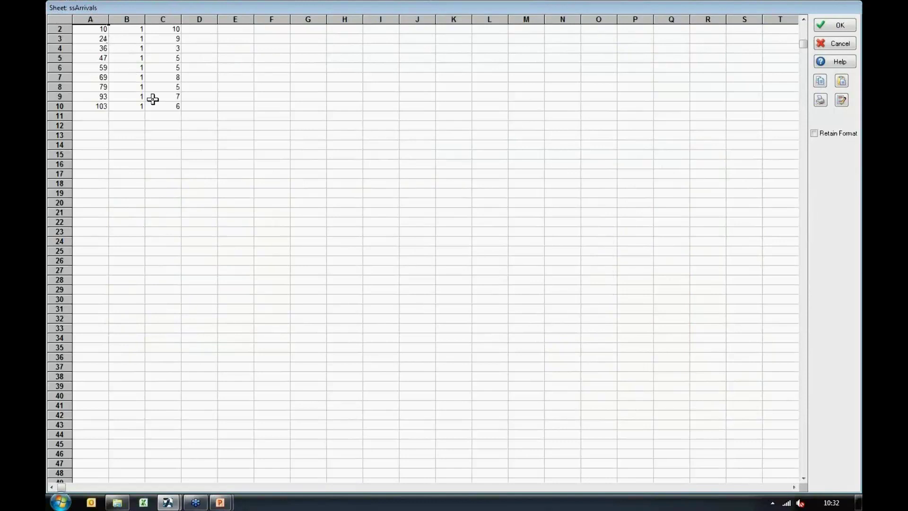
left_click(835, 30)
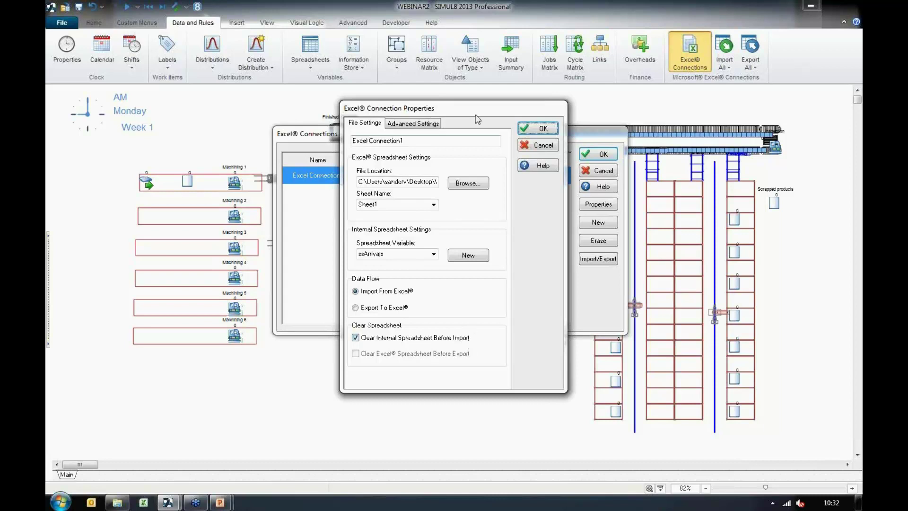
- Reposition the Excel Connection Properties dialog and close it without changes
left_click_drag(447, 114, 468, 128)
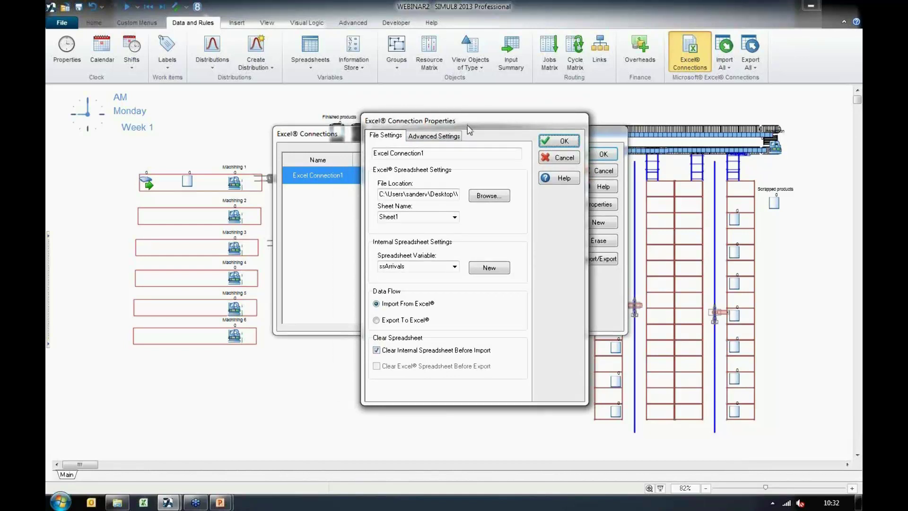
left_click_drag(467, 125, 469, 138)
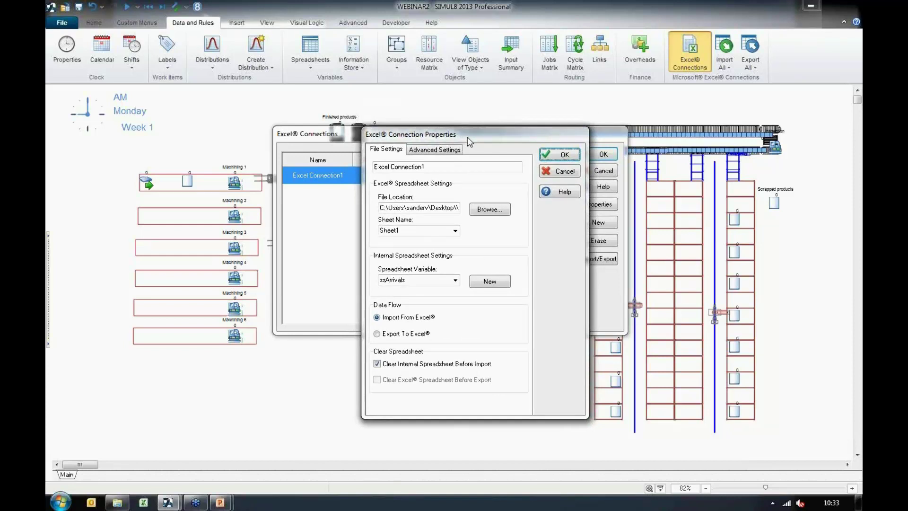
left_click(559, 155)
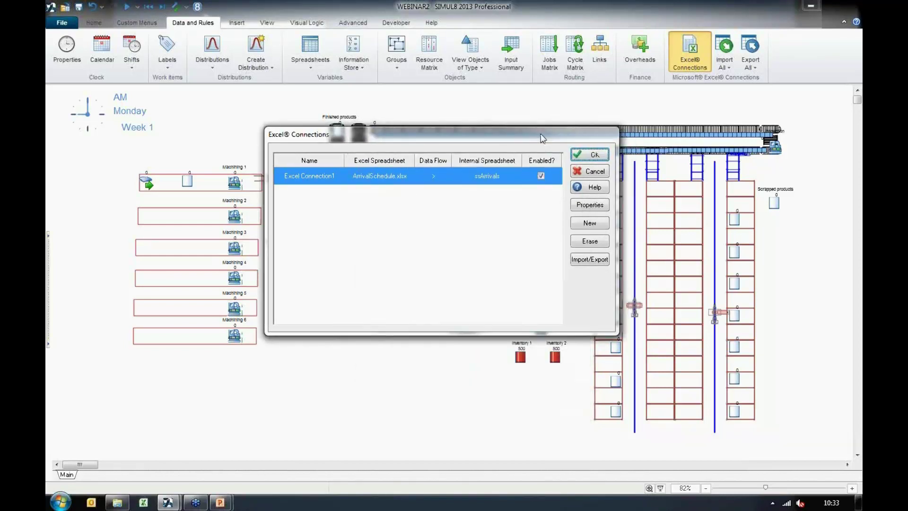